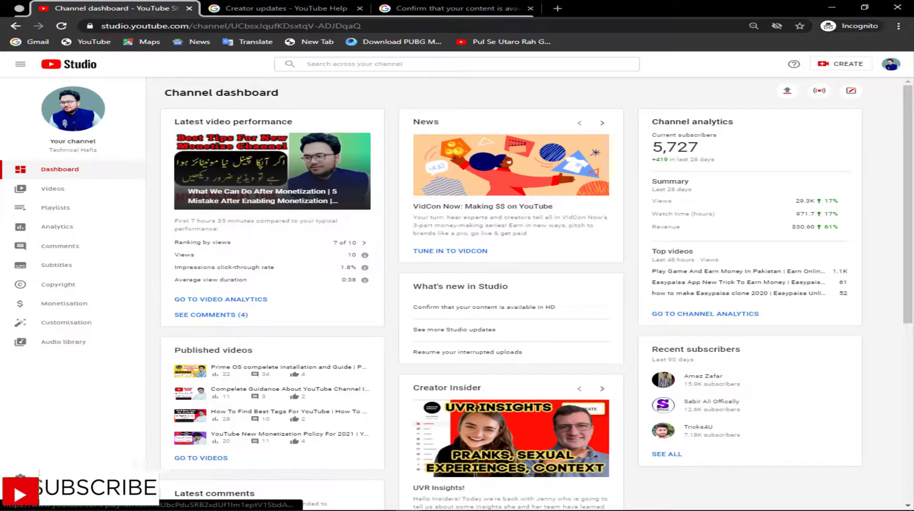
# Start a new video upload for the channel
pyautogui.click(852, 65)
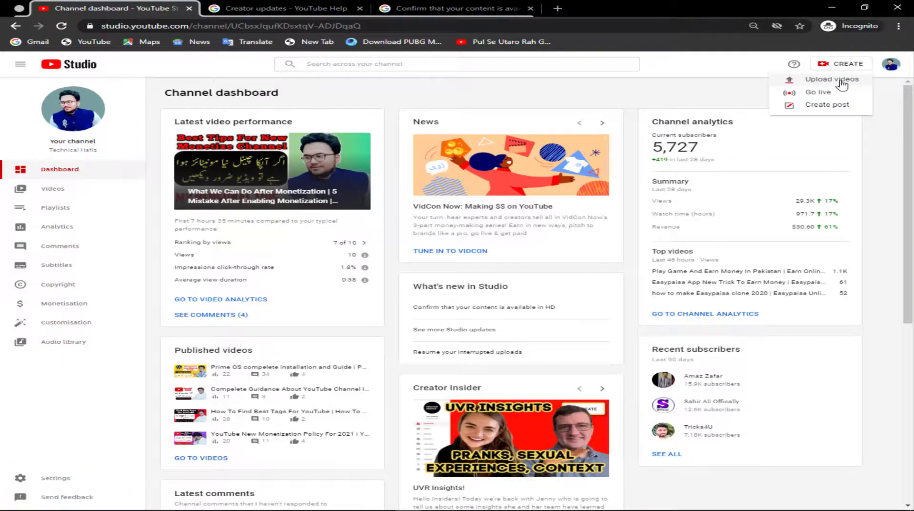
pyautogui.click(806, 80)
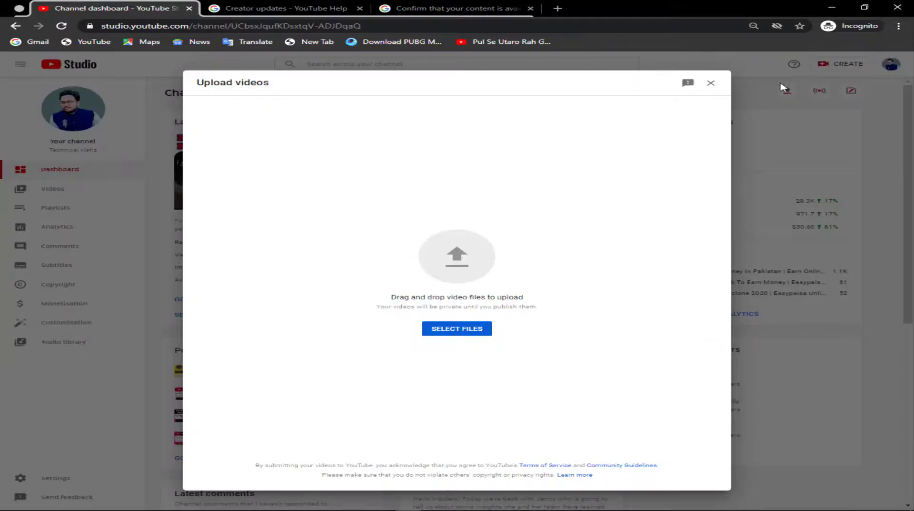
pyautogui.click(459, 328)
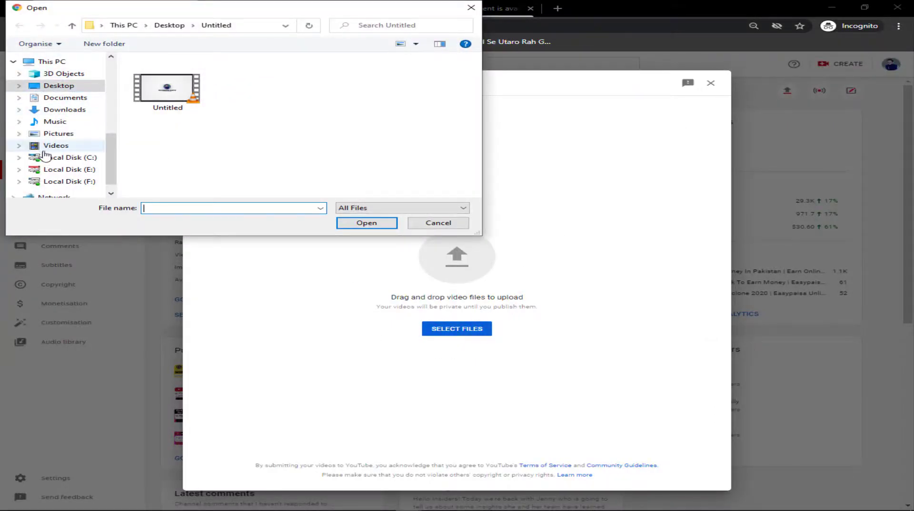
pyautogui.click(63, 88)
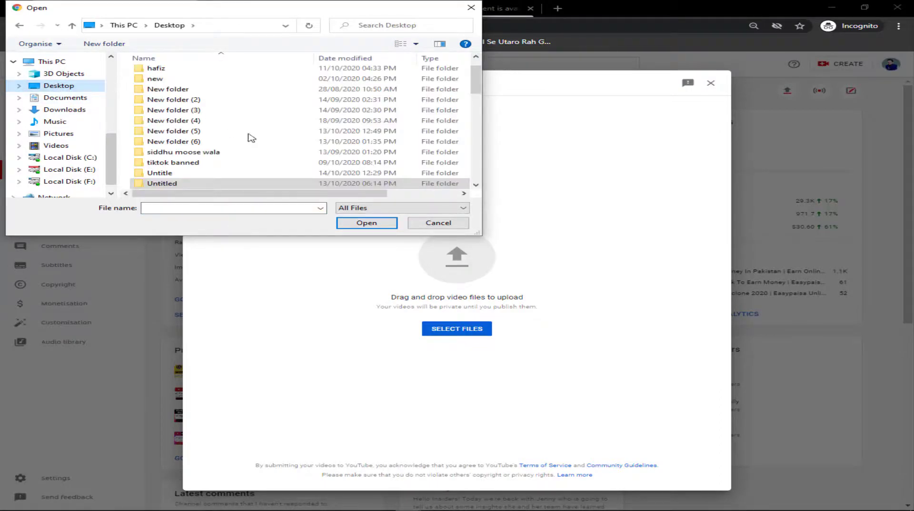
pyautogui.scroll(-1, 211, 148)
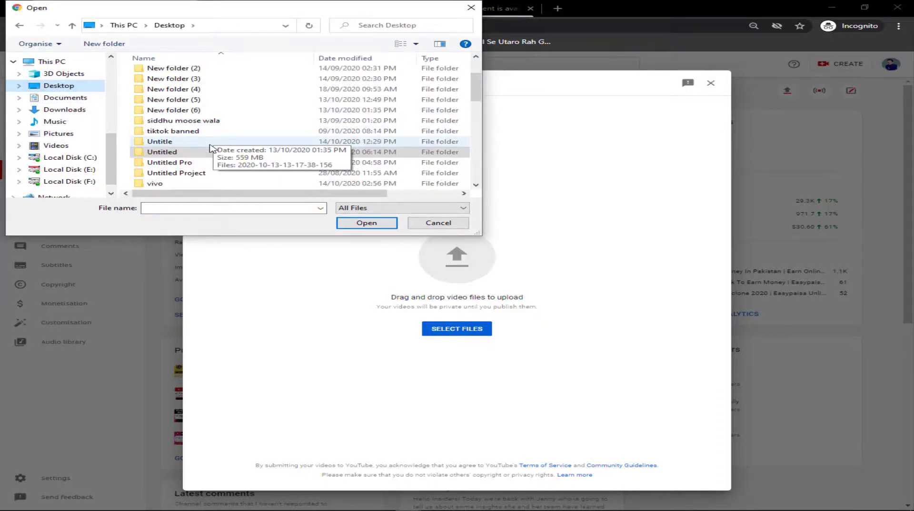
pyautogui.scroll(-1, 188, 174)
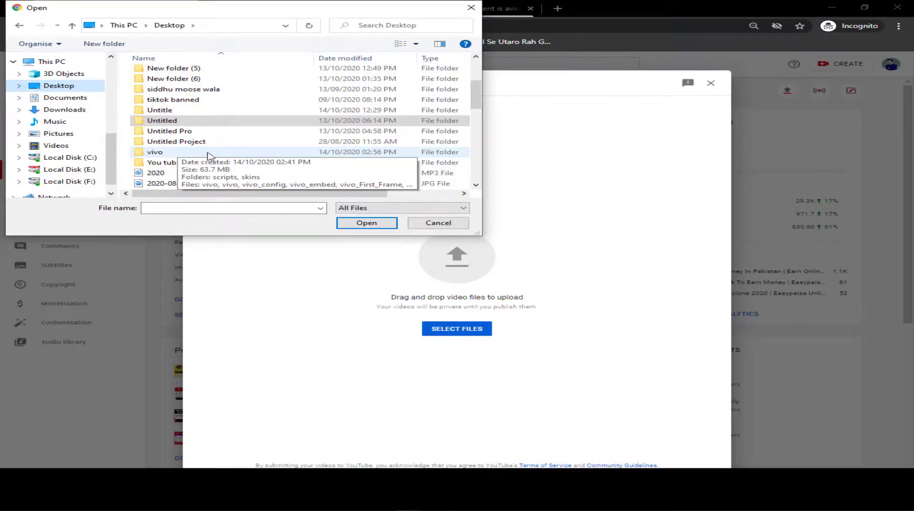
pyautogui.click(446, 222)
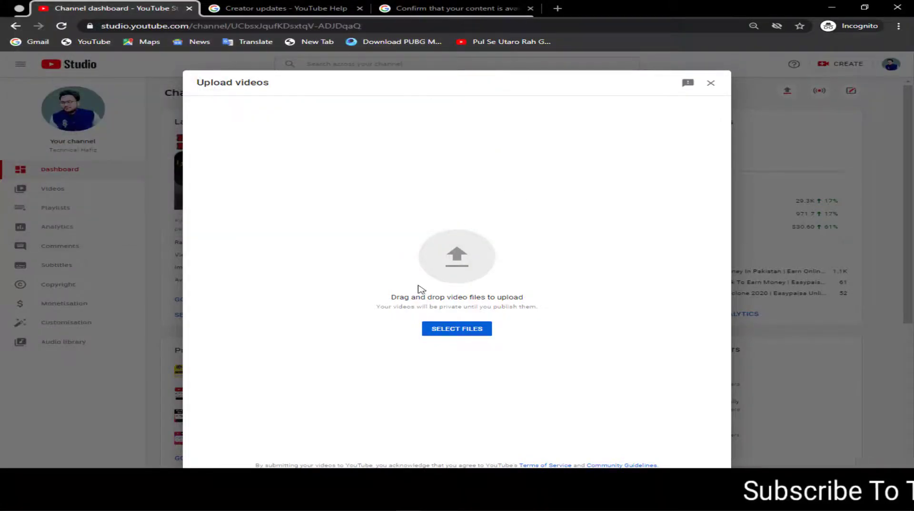
# Choose the vivo MP4 video in the Desktop's vivo folder as the file to upload
pyautogui.click(438, 330)
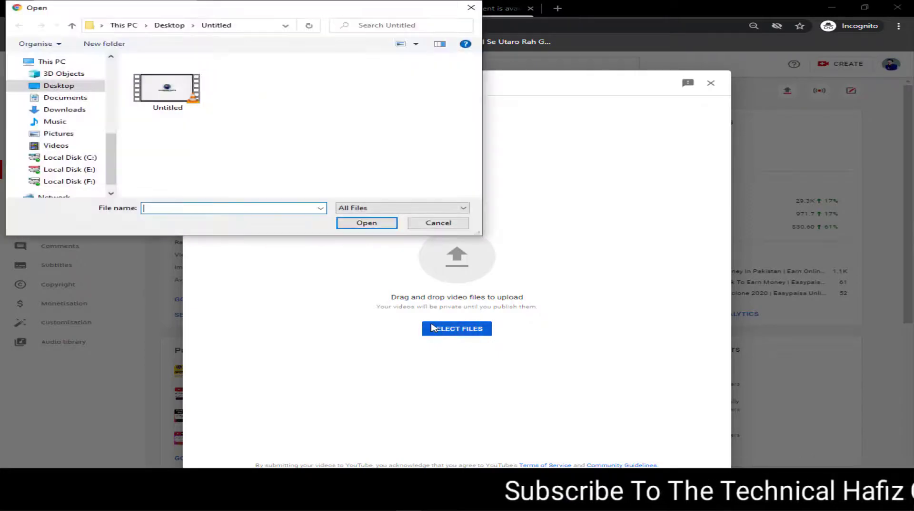
pyautogui.click(61, 87)
pyautogui.scroll(-2, 173, 117)
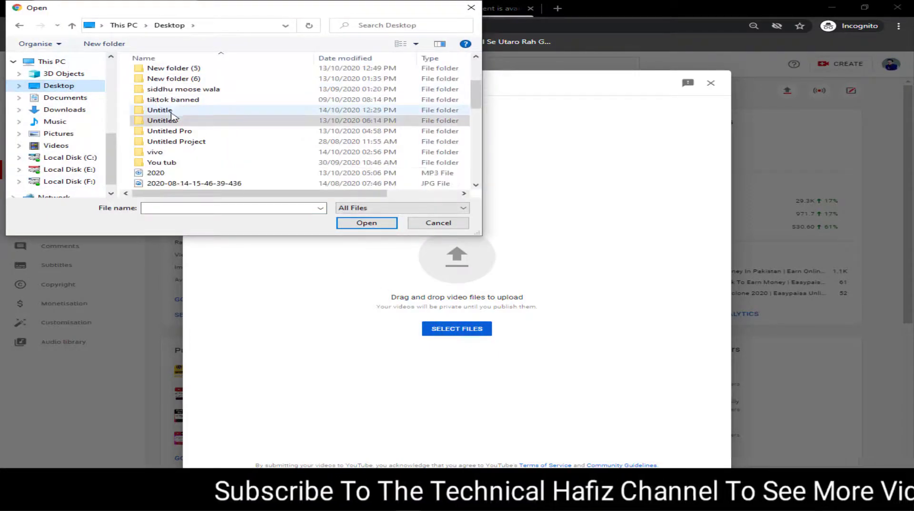
pyautogui.doubleClick(165, 152)
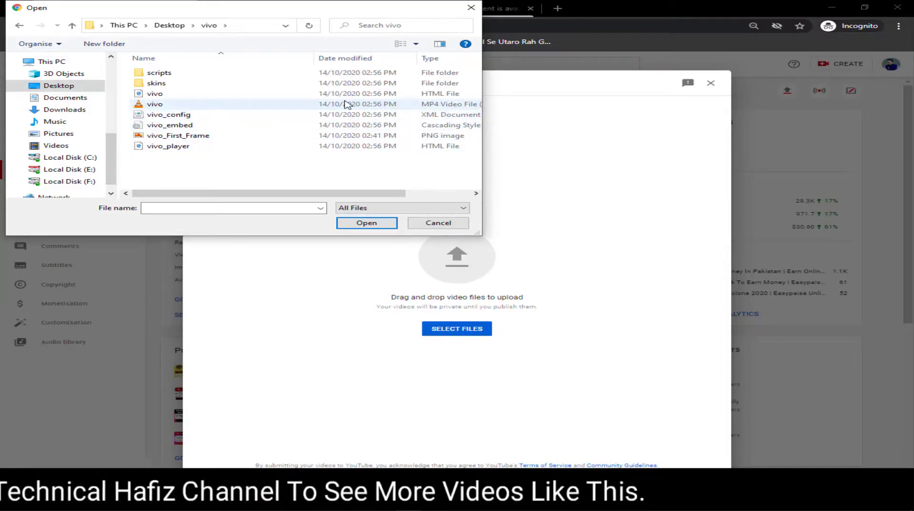
pyautogui.doubleClick(155, 104)
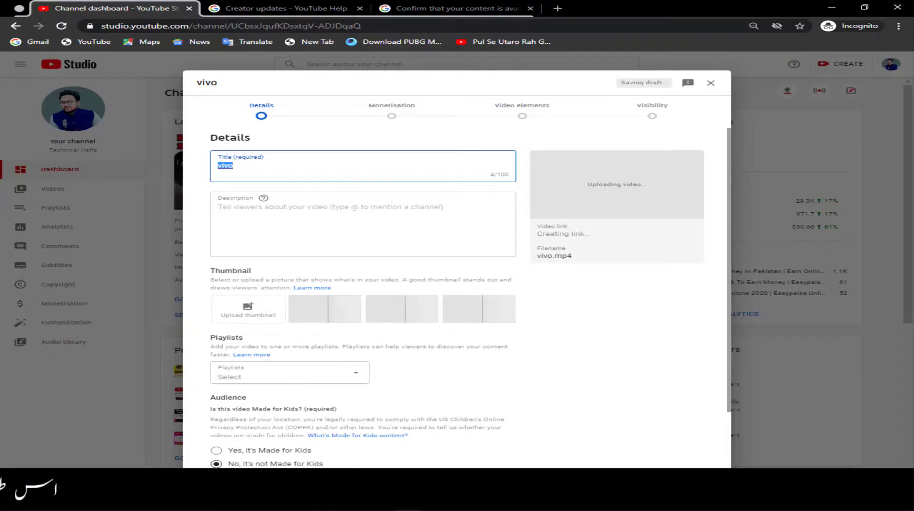
# Increase the browser page zoom to 110%
pyautogui.click(899, 25)
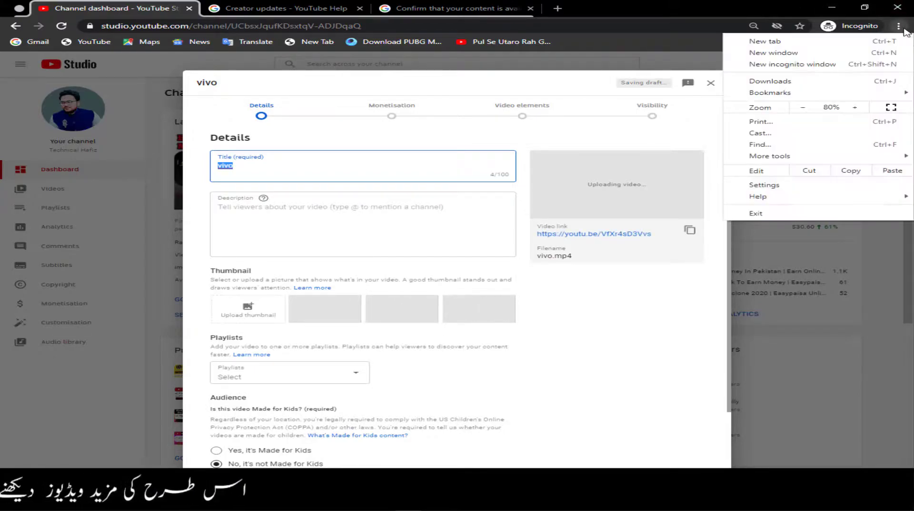
pyautogui.click(855, 107)
pyautogui.click(855, 108)
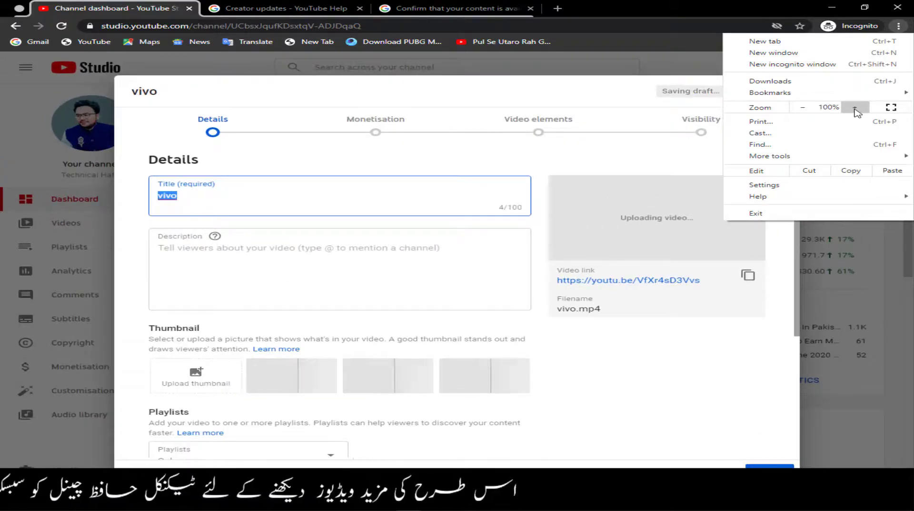
pyautogui.click(855, 107)
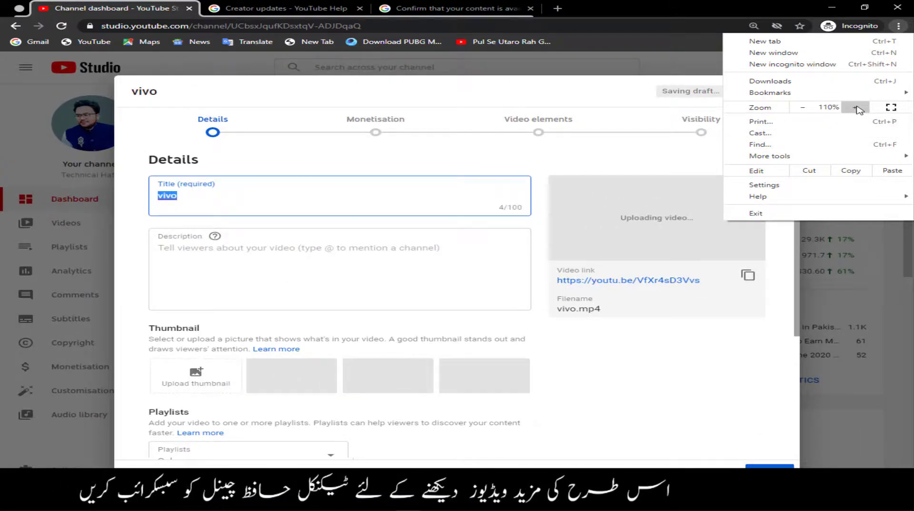
pyautogui.click(855, 108)
pyautogui.click(493, 410)
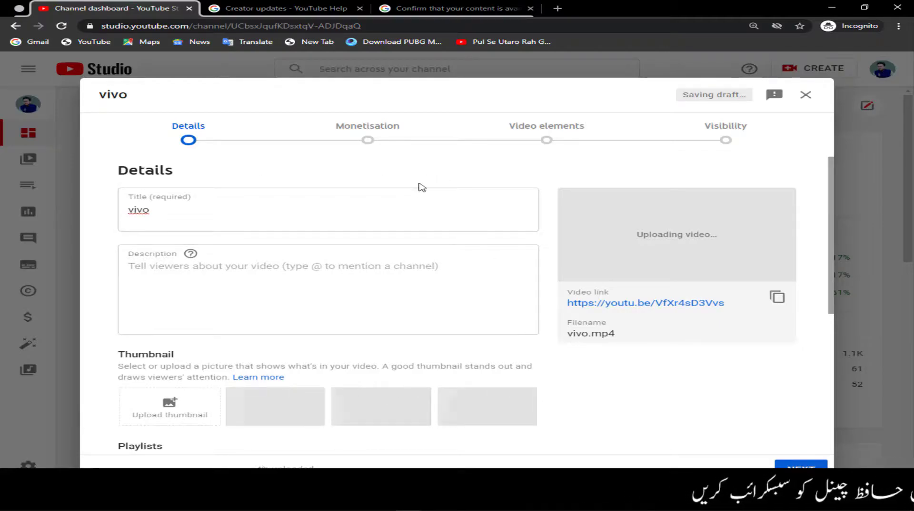
# Extend the video title to "vivo prototype"
pyautogui.scroll(-1, 286, 274)
pyautogui.scroll(1, 190, 206)
pyautogui.click(273, 208)
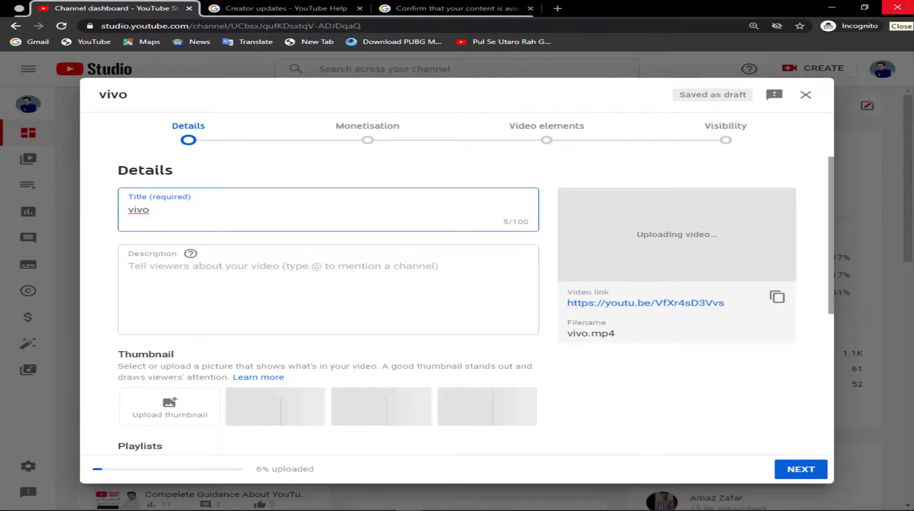
pyautogui.write('prototype')
pyautogui.click(279, 278)
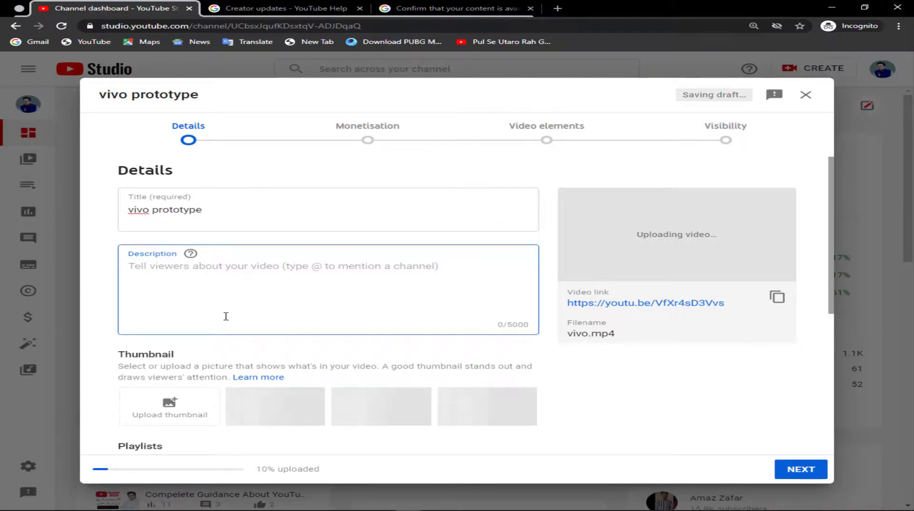
# Upload the thumnail JPG image from the Desktop as the video's custom thumbnail
pyautogui.scroll(-1, 159, 265)
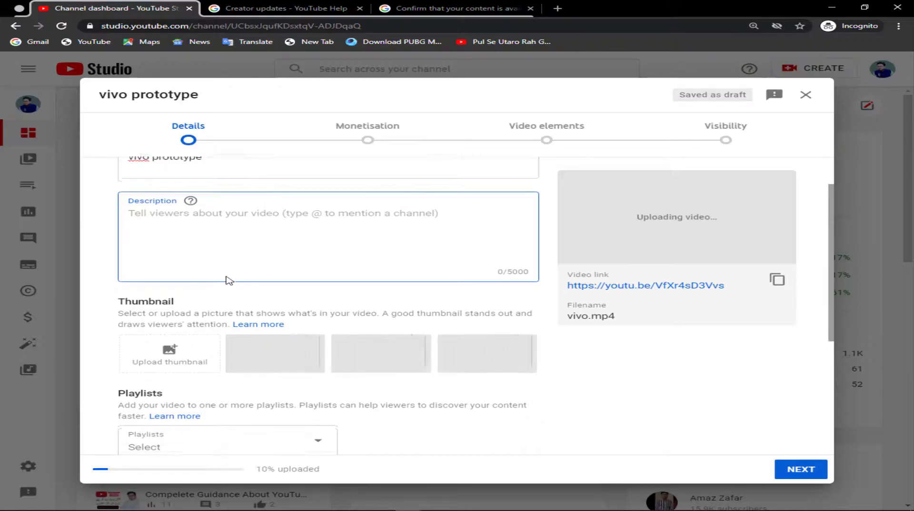
pyautogui.scroll(-1, 242, 197)
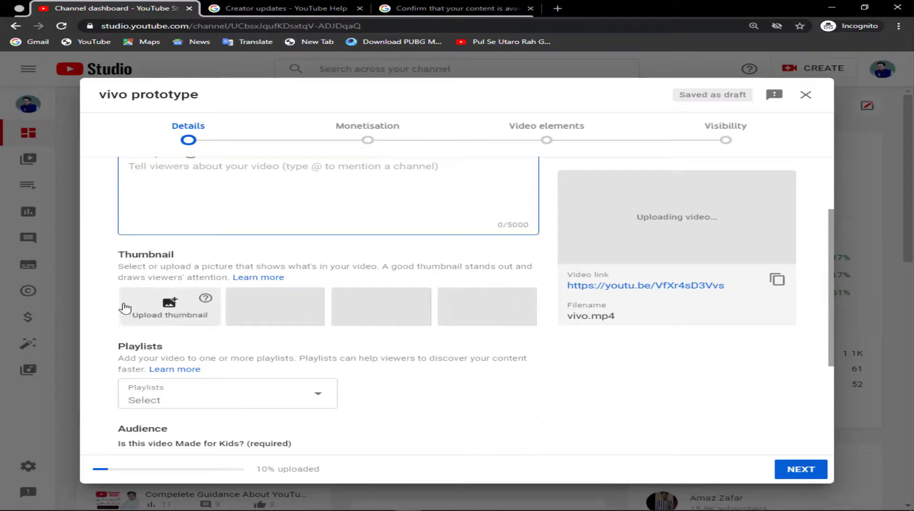
pyautogui.click(166, 306)
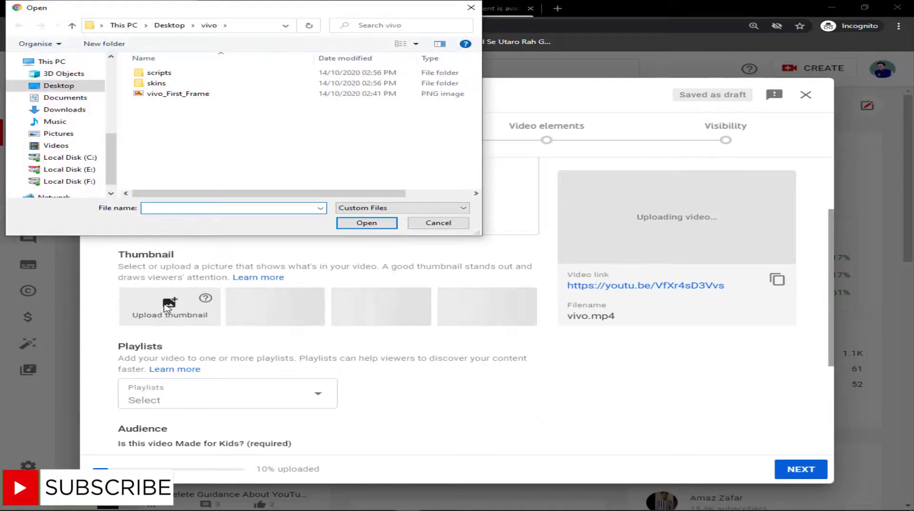
pyautogui.click(72, 86)
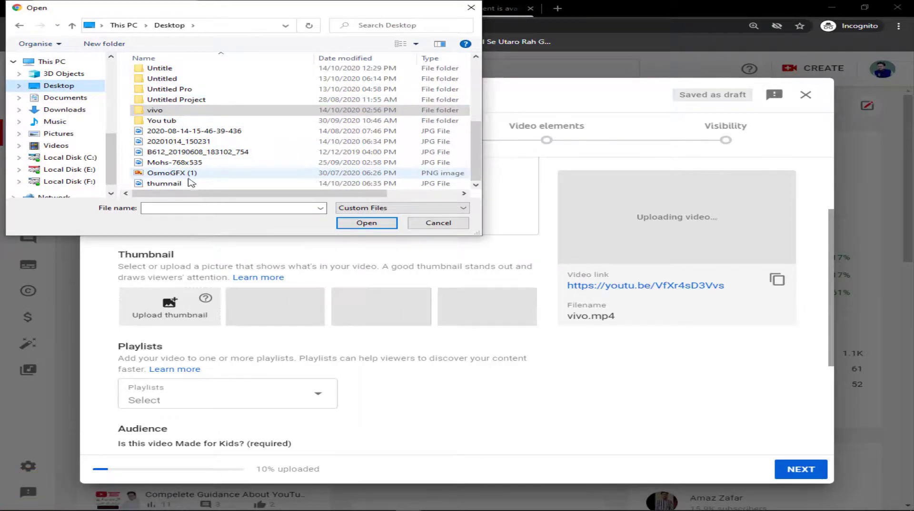
pyautogui.doubleClick(164, 184)
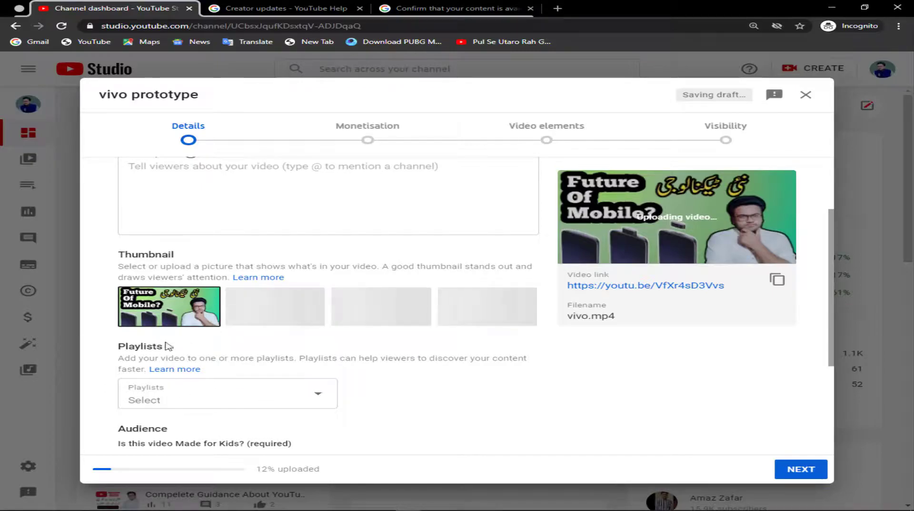
# Add the video to the "Youtube Tips And Tricks" playlist
pyautogui.click(159, 399)
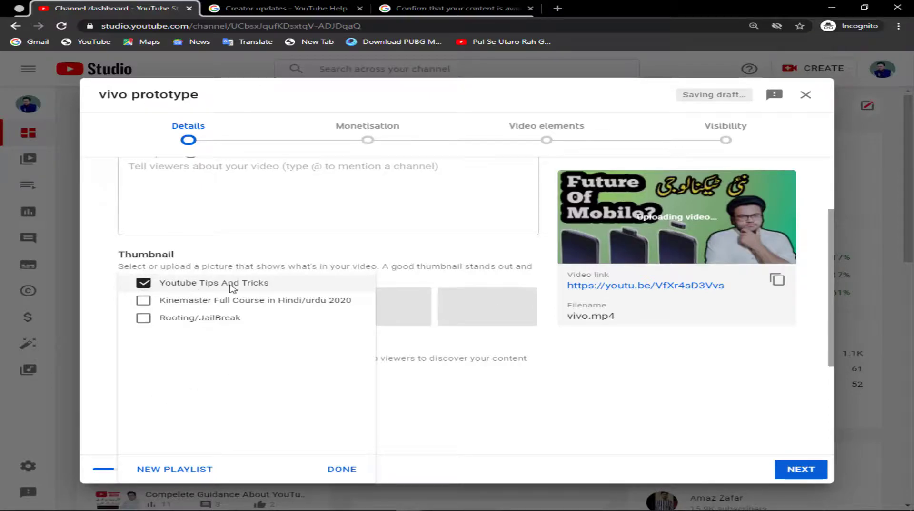
pyautogui.click(343, 469)
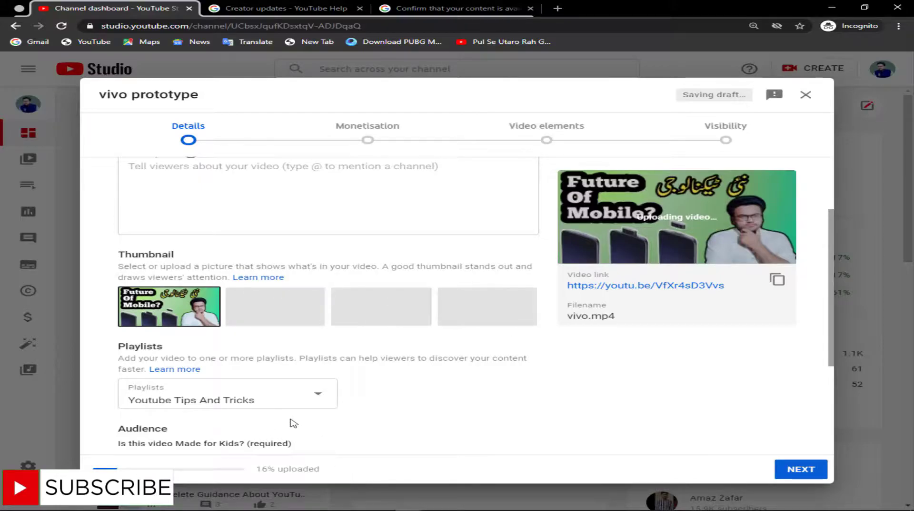
# Examine the required Made for Kids question and its answer options in the audience section
pyautogui.scroll(-3, 292, 422)
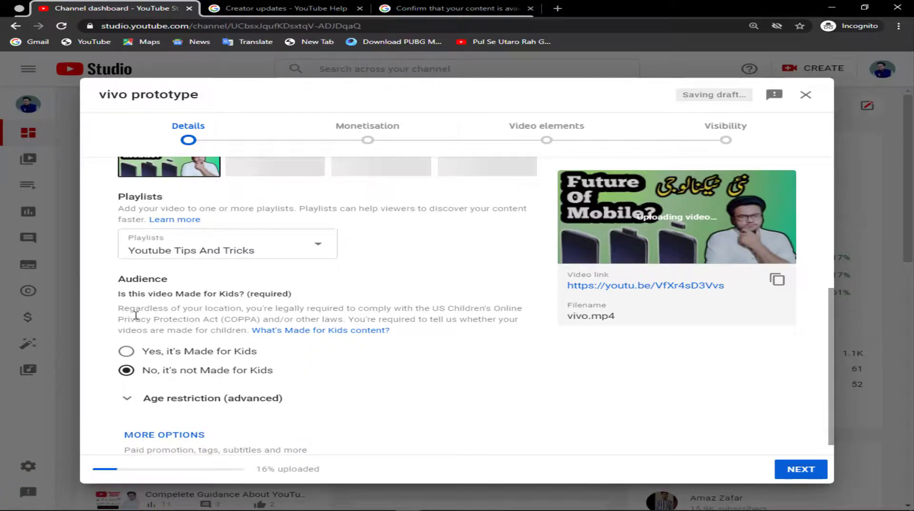
pyautogui.moveTo(112, 294); pyautogui.dragTo(183, 294)
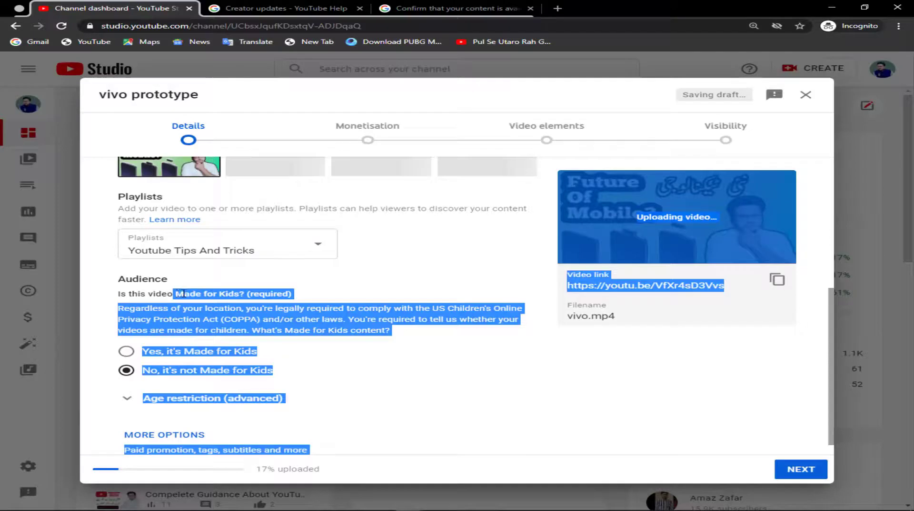
pyautogui.click(351, 293)
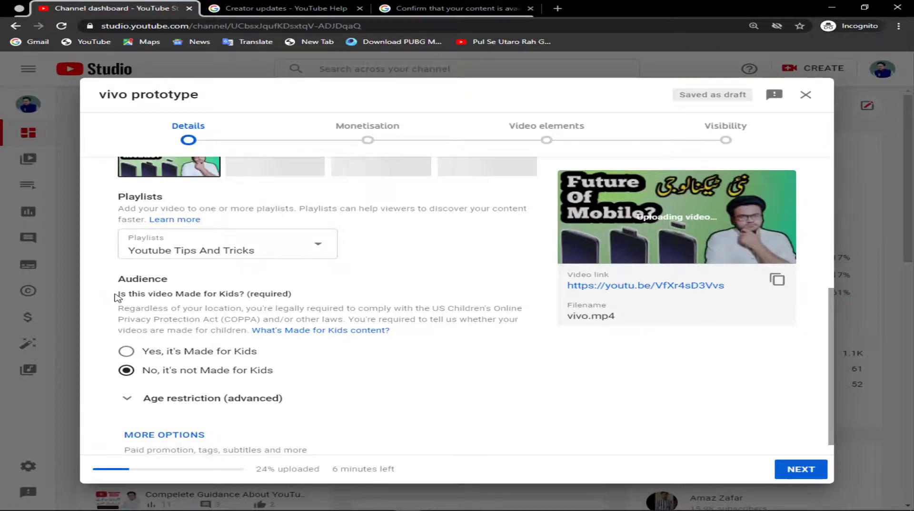
pyautogui.moveTo(118, 297); pyautogui.dragTo(128, 295)
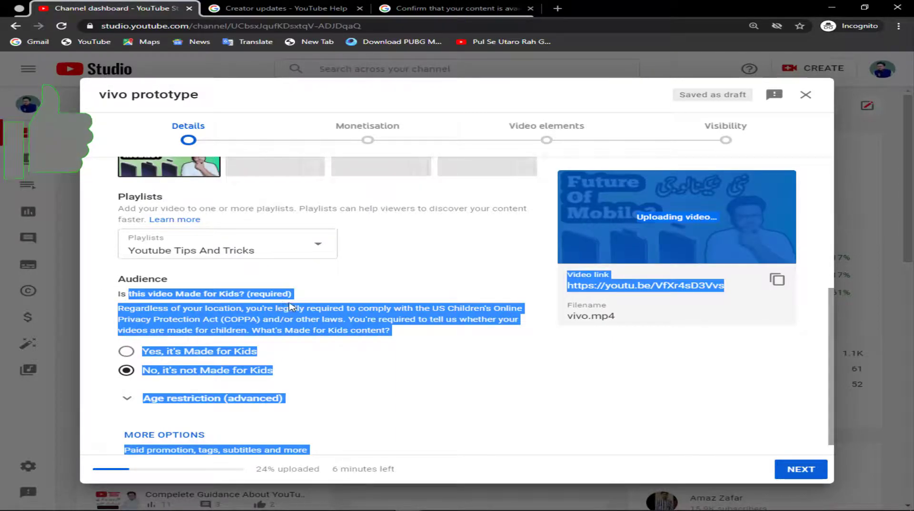
pyautogui.click(314, 298)
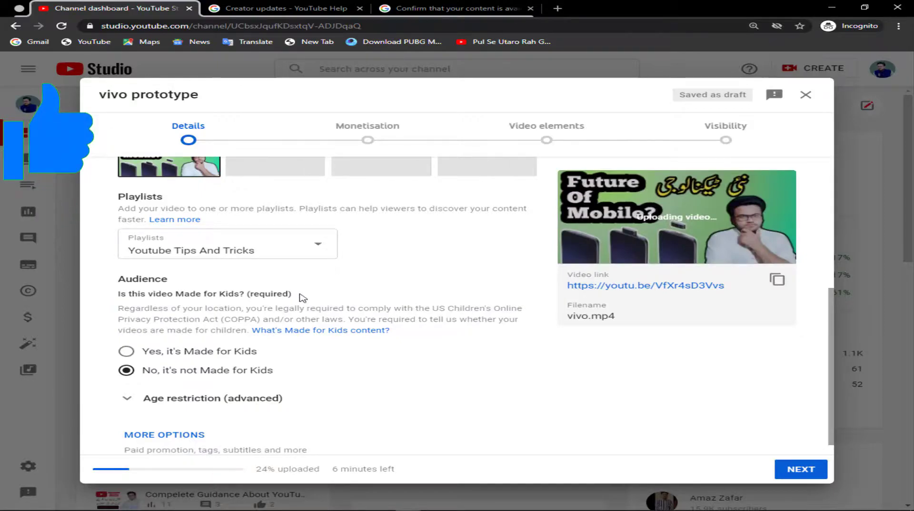
pyautogui.moveTo(293, 294); pyautogui.dragTo(247, 294)
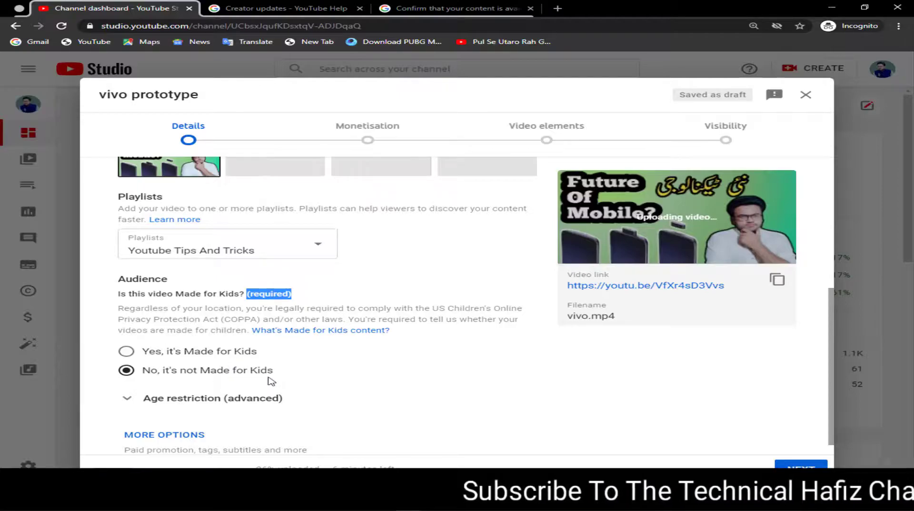
pyautogui.click(331, 376)
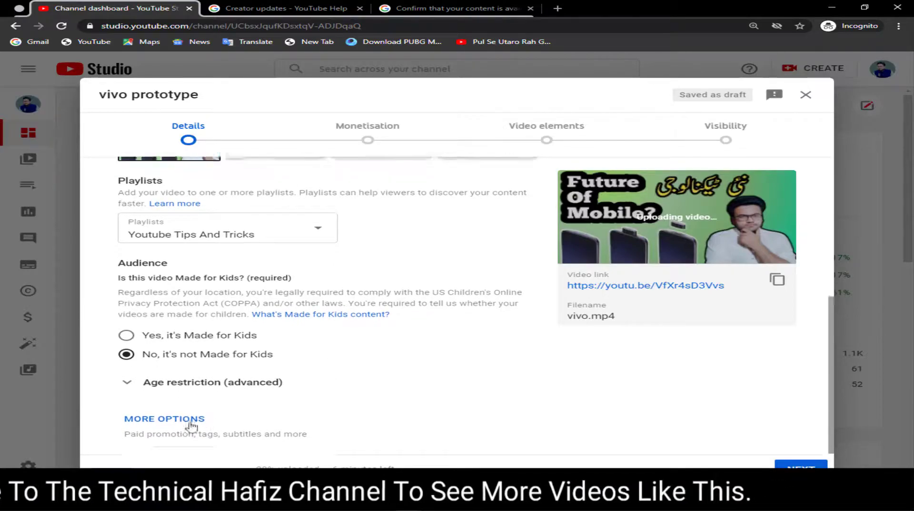
# Proceed to the video's monetisation settings, enable sponsored cards, and go through the ad types and ad locations
pyautogui.scroll(2, 427, 289)
pyautogui.scroll(3, 427, 288)
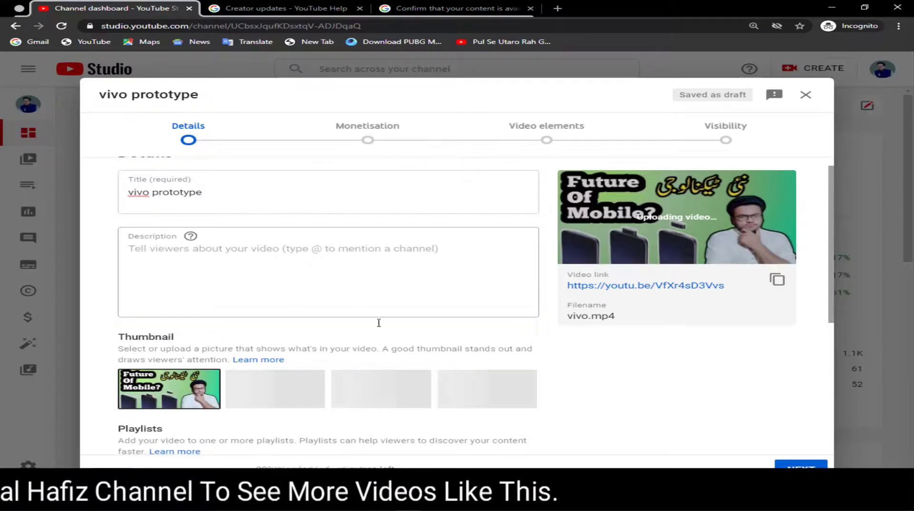
pyautogui.click(782, 461)
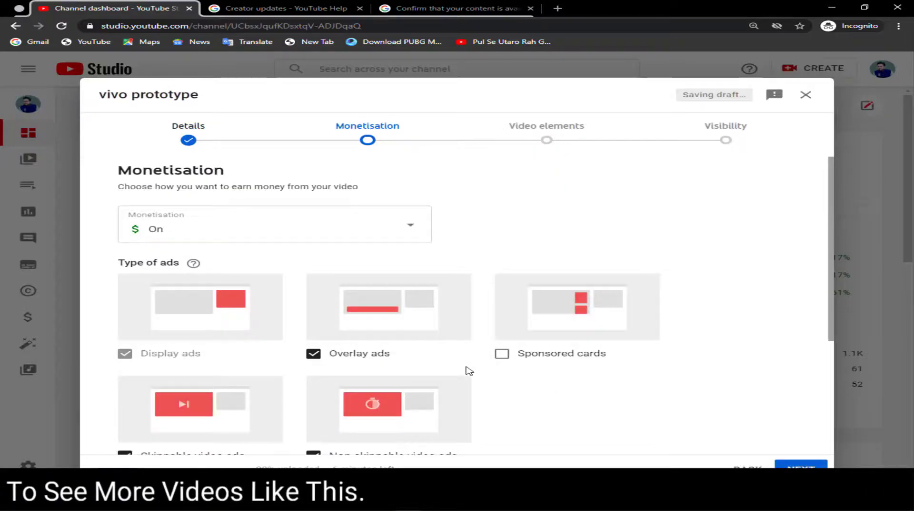
pyautogui.scroll(-3, 468, 343)
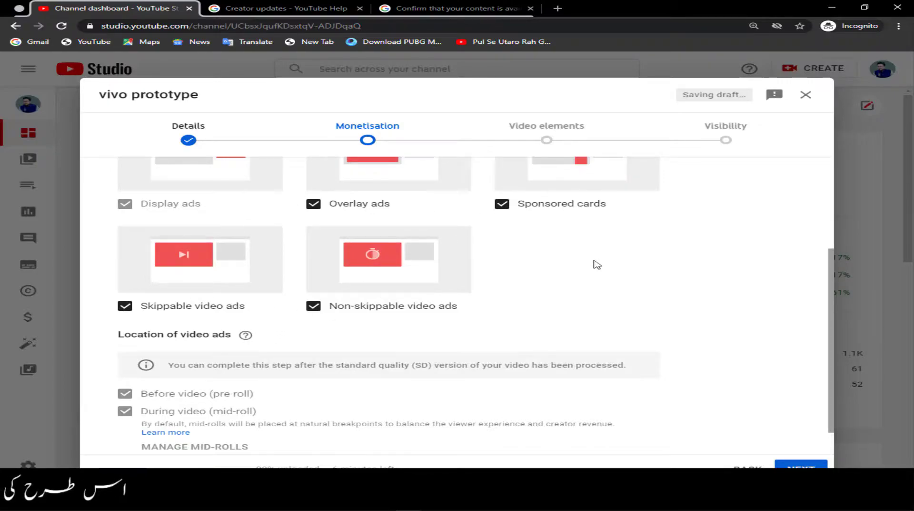
pyautogui.scroll(-1, 371, 405)
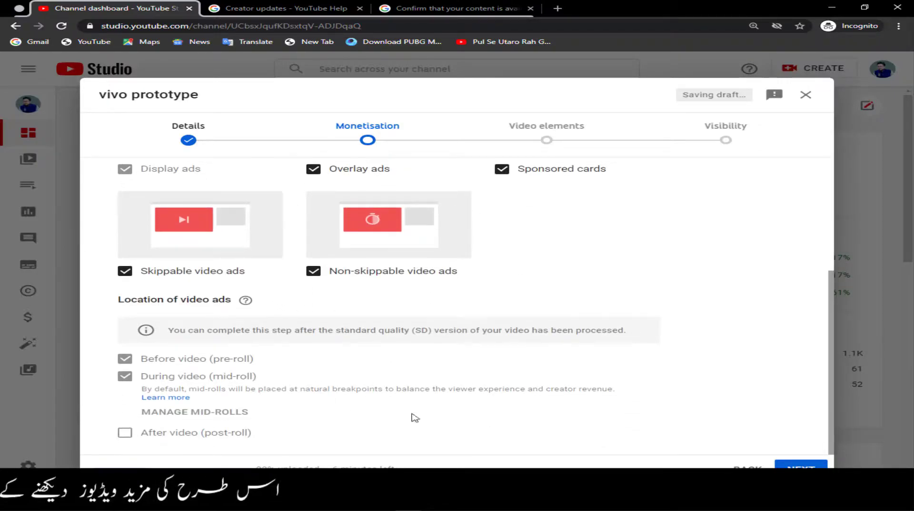
# Try to enable post-roll ads for the video, and proceed to the video elements stage
pyautogui.click(124, 433)
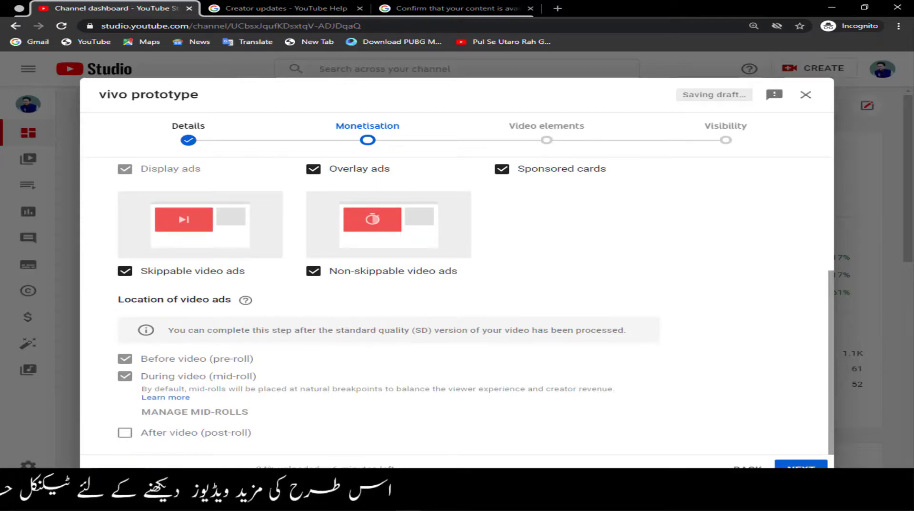
pyautogui.click(798, 466)
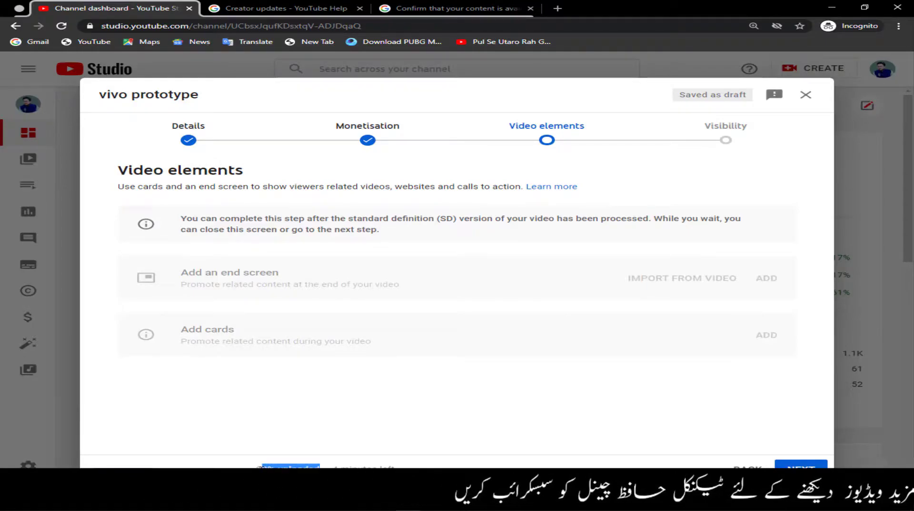
pyautogui.moveTo(257, 466); pyautogui.dragTo(376, 465)
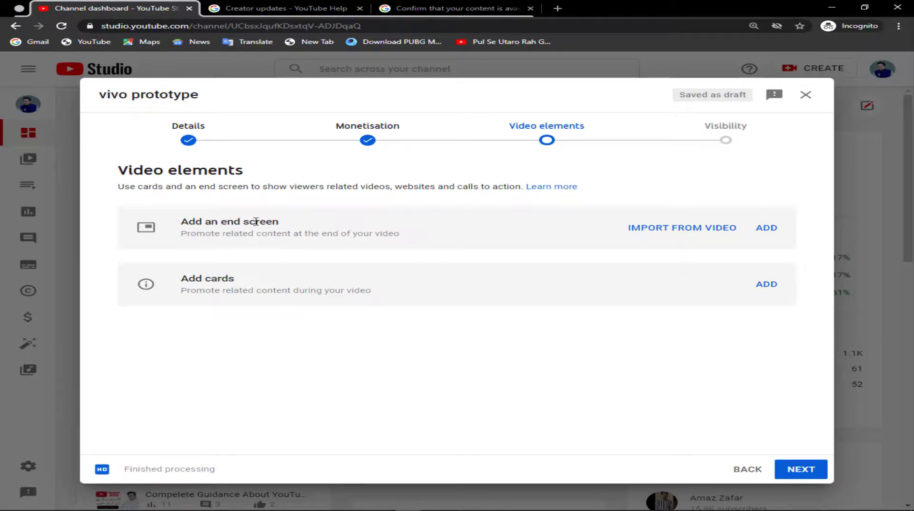
# Add an end screen with the "1 video, 1 subscribe" template, save it, and proceed to the visibility stage
pyautogui.click(767, 228)
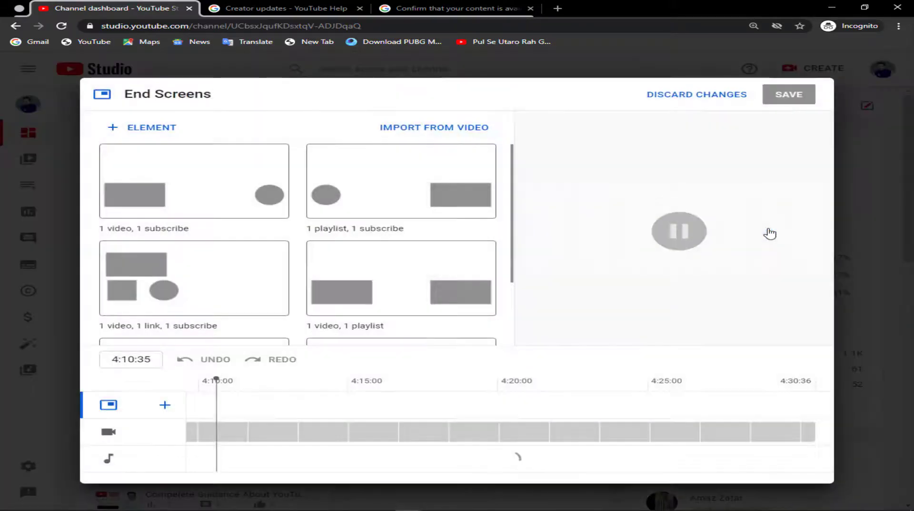
pyautogui.click(176, 180)
pyautogui.click(799, 95)
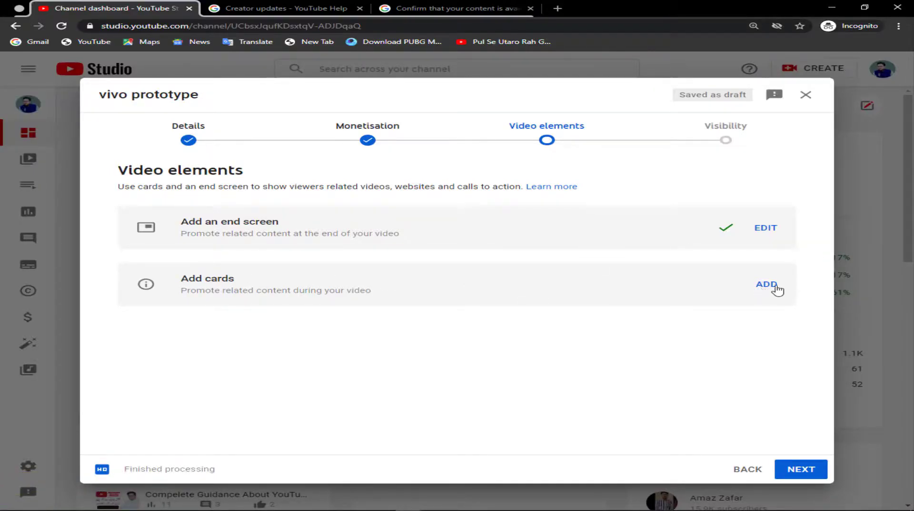
pyautogui.click(802, 469)
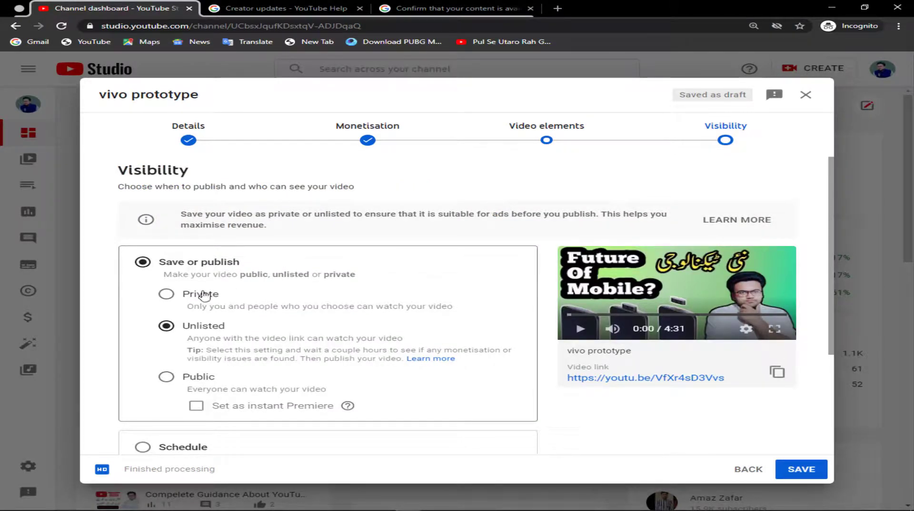
# Revisit the video's monetisation settings and return to the visibility stage
pyautogui.click(367, 140)
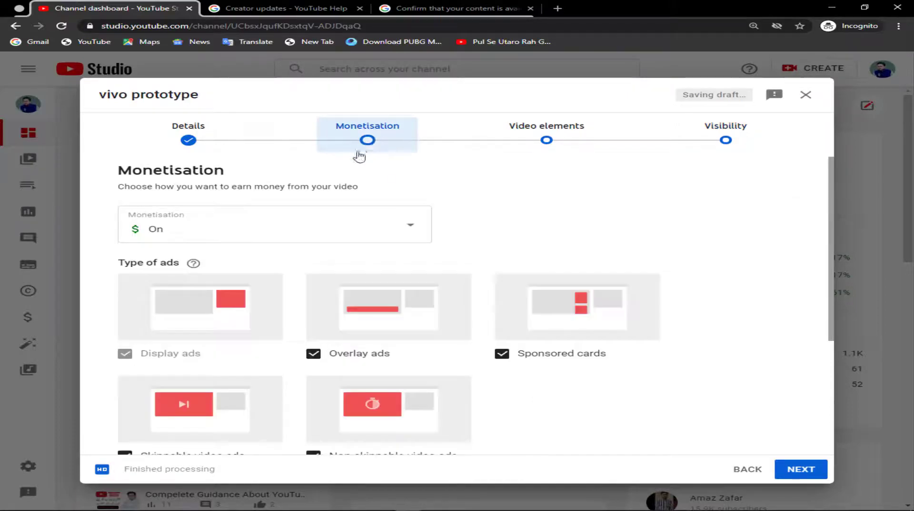
pyautogui.click(803, 471)
pyautogui.click(802, 470)
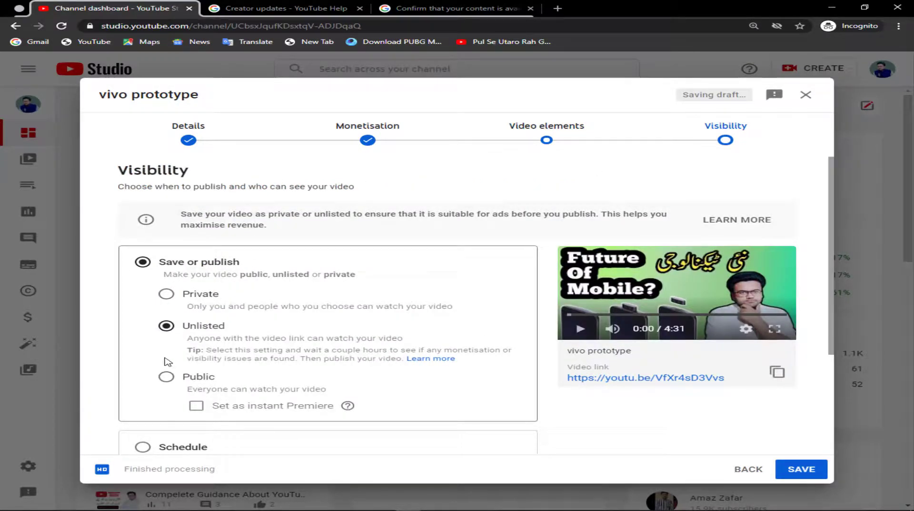
# Set the video's visibility to Unlisted and save the upload
pyautogui.click(171, 330)
pyautogui.scroll(-2, 211, 341)
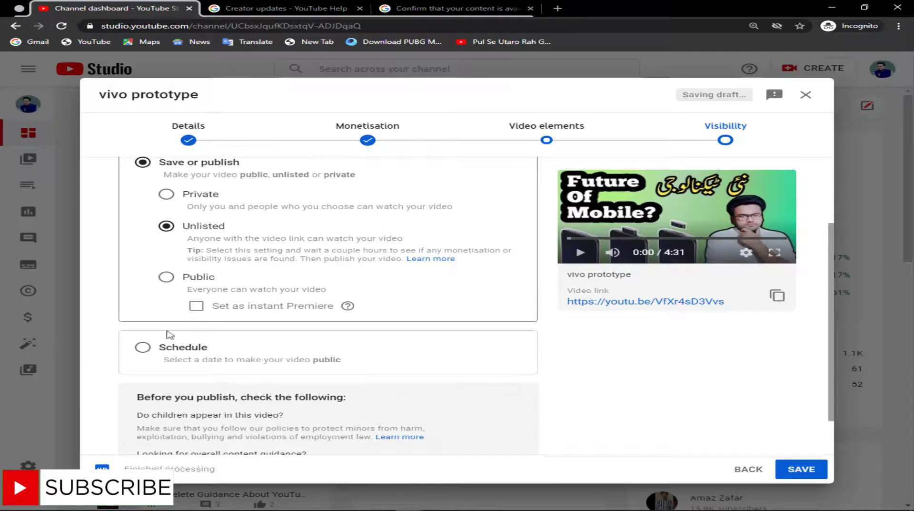
pyautogui.click(803, 469)
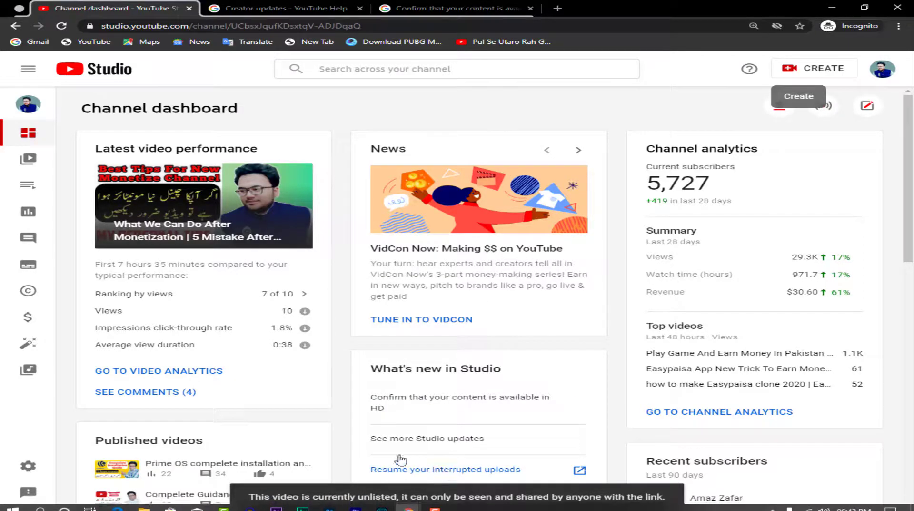
# Open the channel's video list and check the vivo prototype video's monetisation, restriction and visibility statuses
pyautogui.click(37, 157)
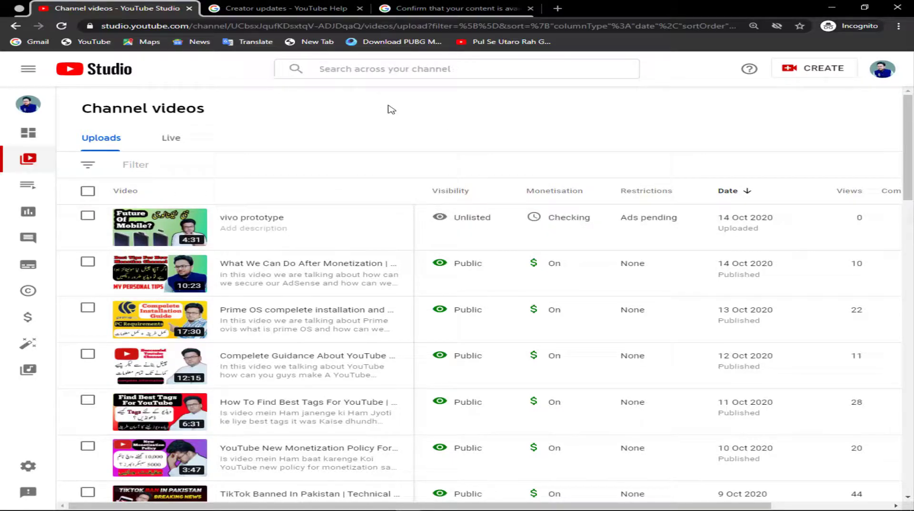
pyautogui.moveTo(569, 231)
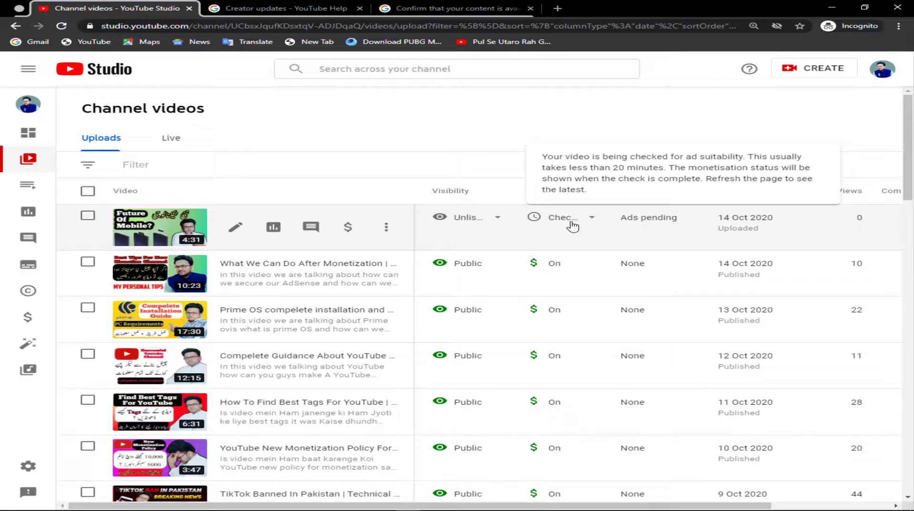
pyautogui.moveTo(652, 225)
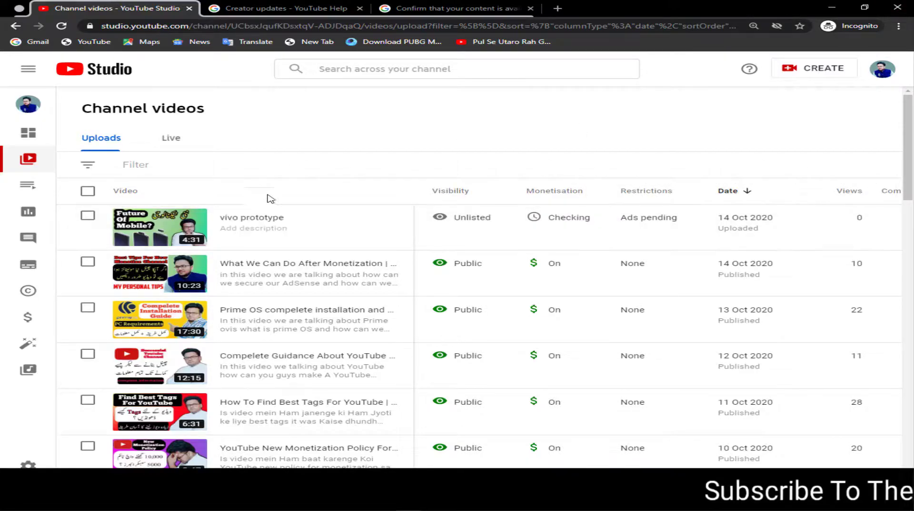
pyautogui.moveTo(488, 227)
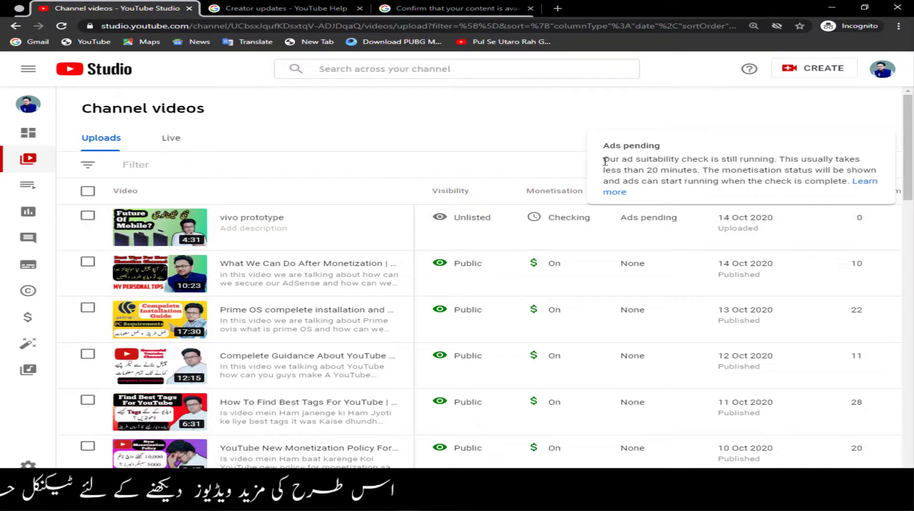
# Read the ads pending notice for the vivo prototype video, including how long the ad suitability check takes
pyautogui.moveTo(605, 163); pyautogui.dragTo(792, 158)
pyautogui.click(847, 157)
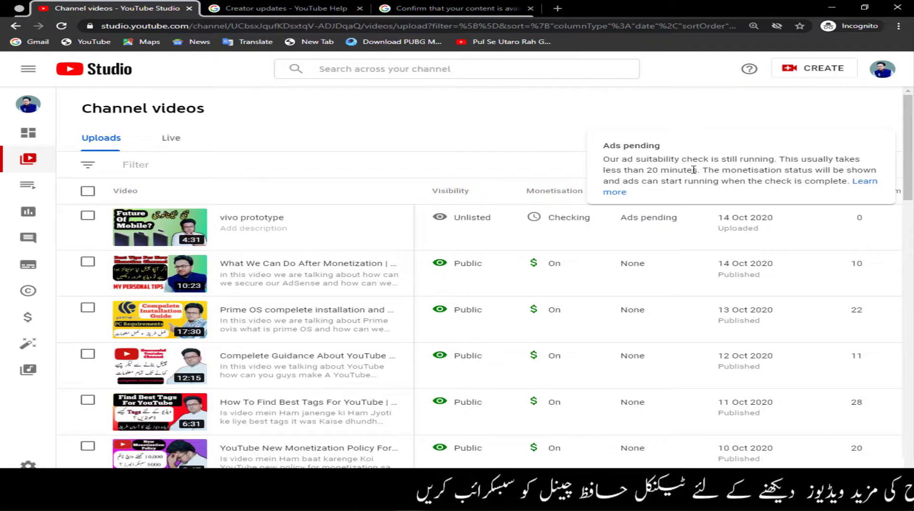
pyautogui.moveTo(700, 170); pyautogui.dragTo(626, 171)
pyautogui.hotkey('ctrl', 'a')
pyautogui.click(605, 157)
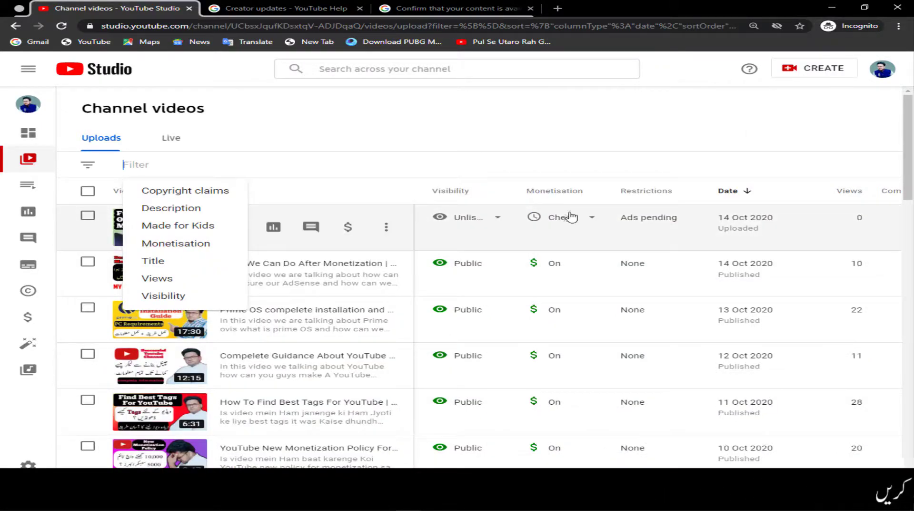
# Compare the vivo prototype video's monetisation status with the other uploads, and view its visibility options without changing them
pyautogui.moveTo(554, 273)
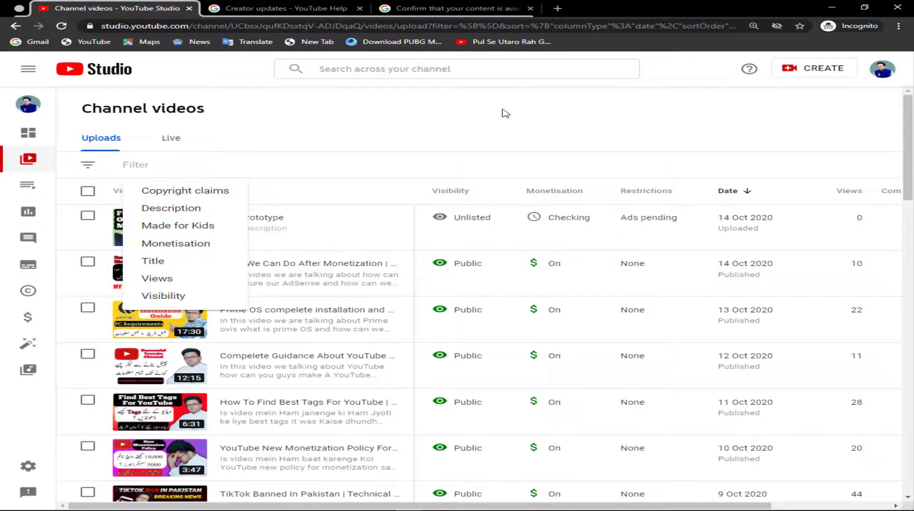
pyautogui.moveTo(624, 224)
pyautogui.click(390, 116)
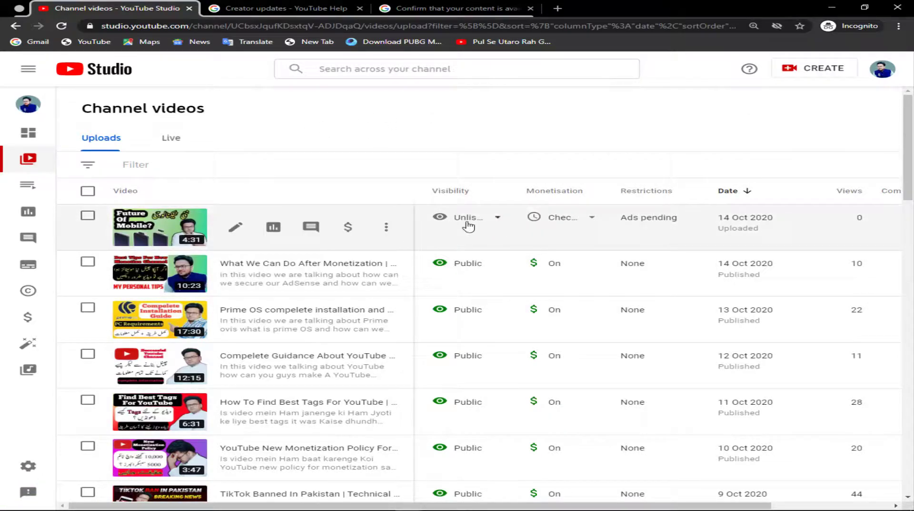
pyautogui.moveTo(548, 241)
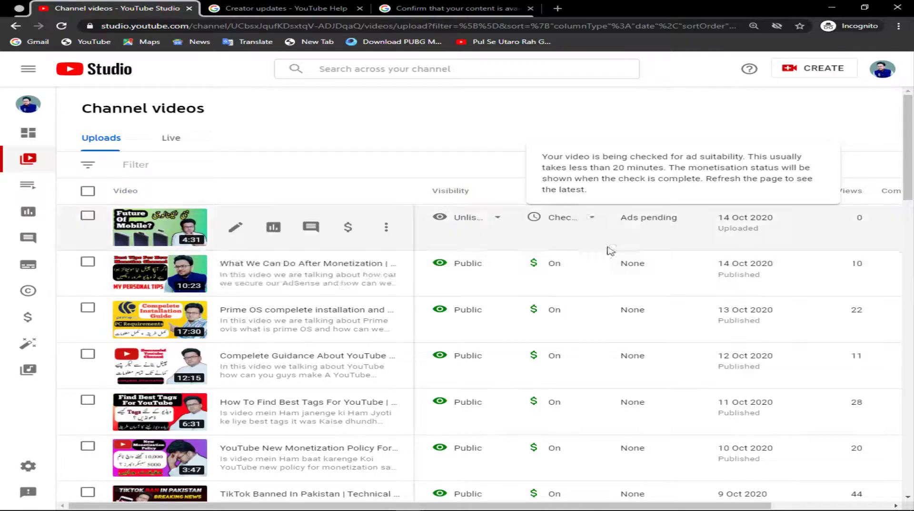
pyautogui.click(468, 218)
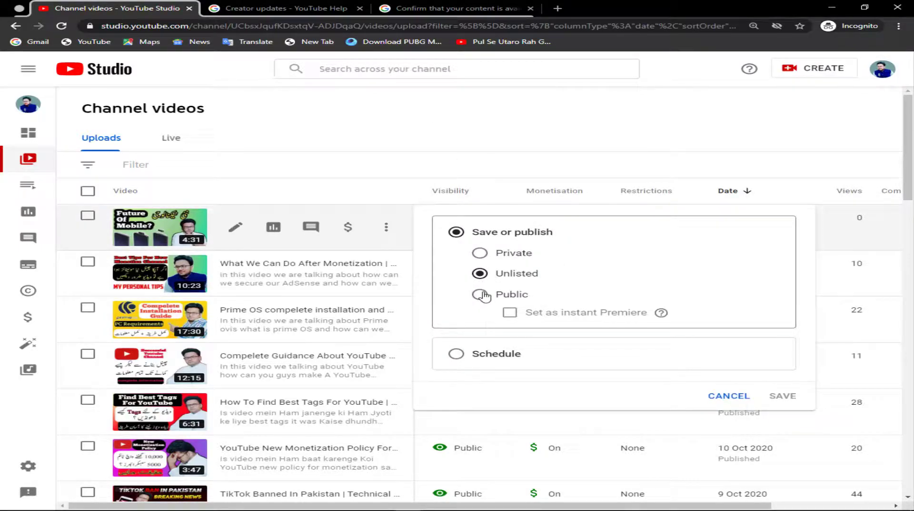
pyautogui.click(480, 153)
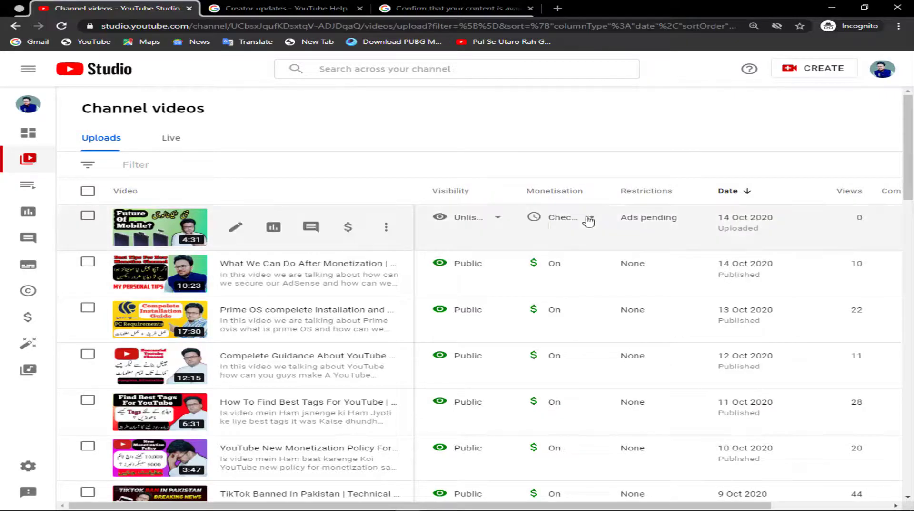